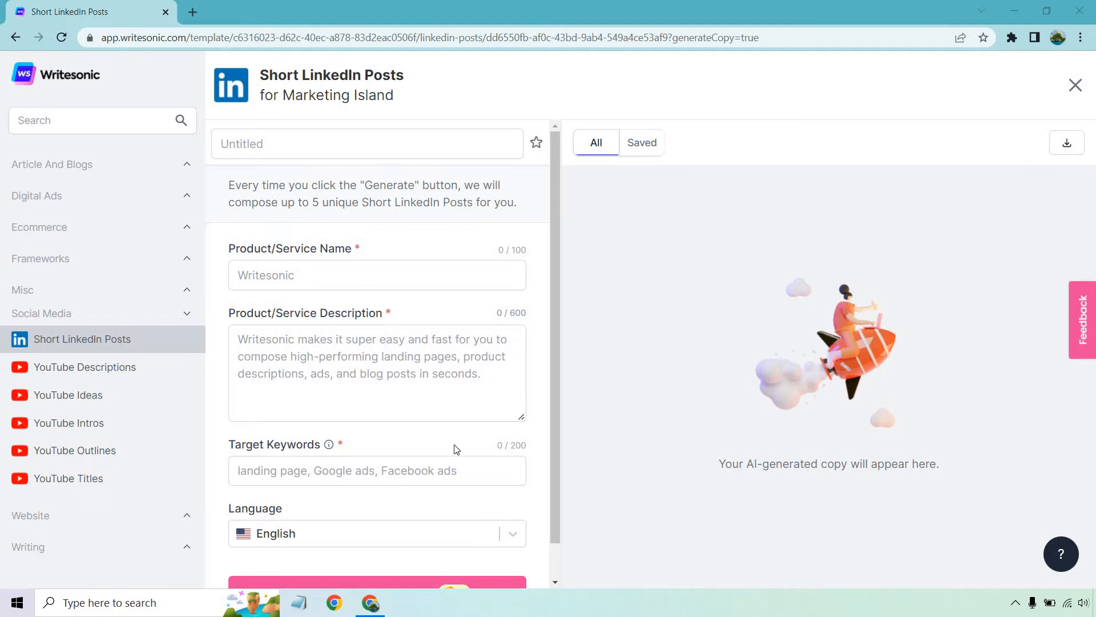
{"action": "scroll", "coordinate": [405, 298], "scroll_direction": "down", "scroll_amount": 1}
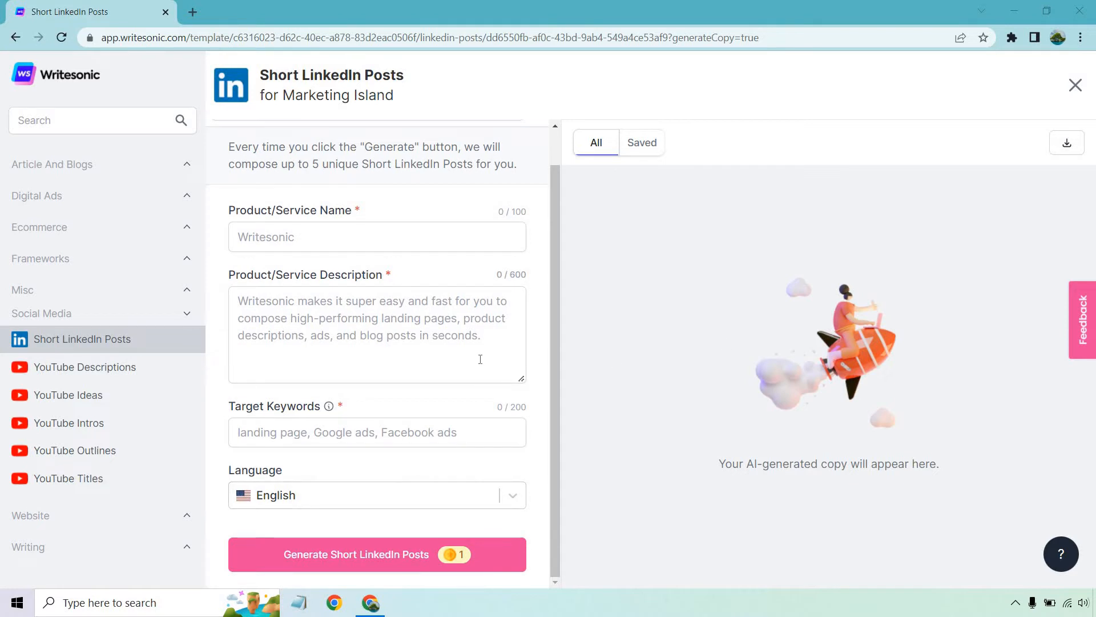
{"action": "scroll", "coordinate": [510, 374], "scroll_direction": "up", "scroll_amount": 1}
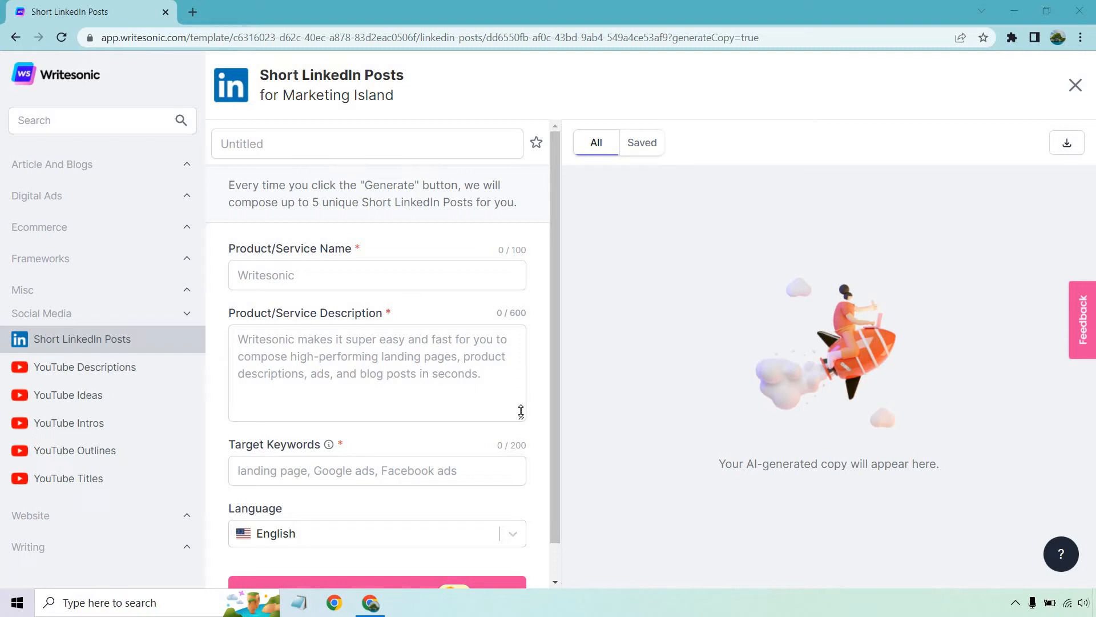
{"action": "scroll", "coordinate": [540, 315], "scroll_direction": "down", "scroll_amount": 1}
{"action": "scroll", "coordinate": [542, 334], "scroll_direction": "up", "scroll_amount": 1}
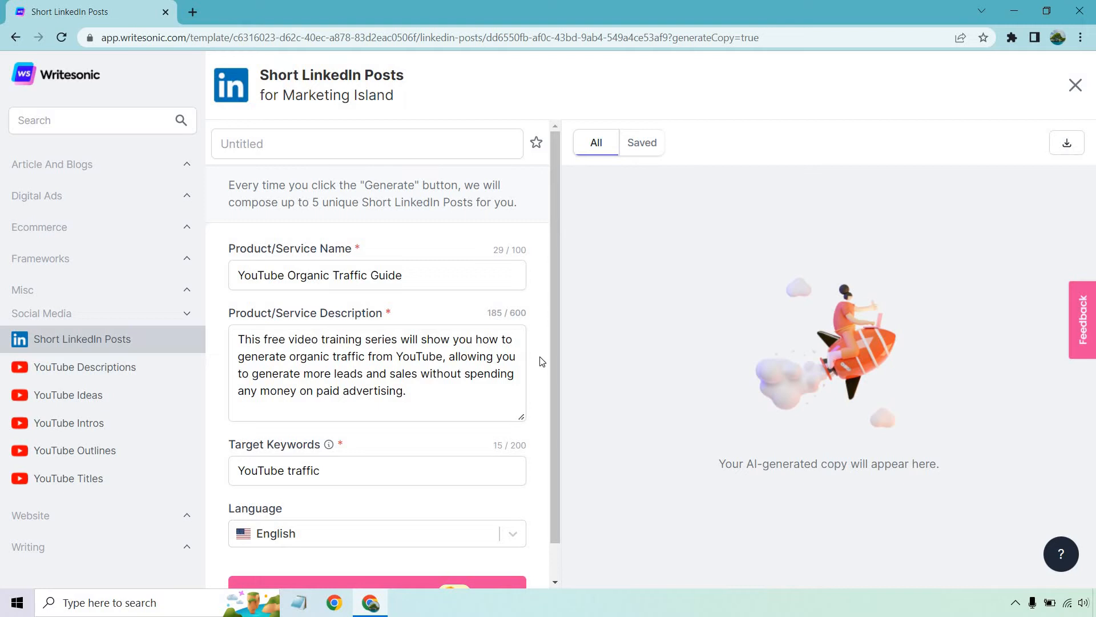
{"action": "scroll", "coordinate": [541, 362], "scroll_direction": "down", "scroll_amount": 1}
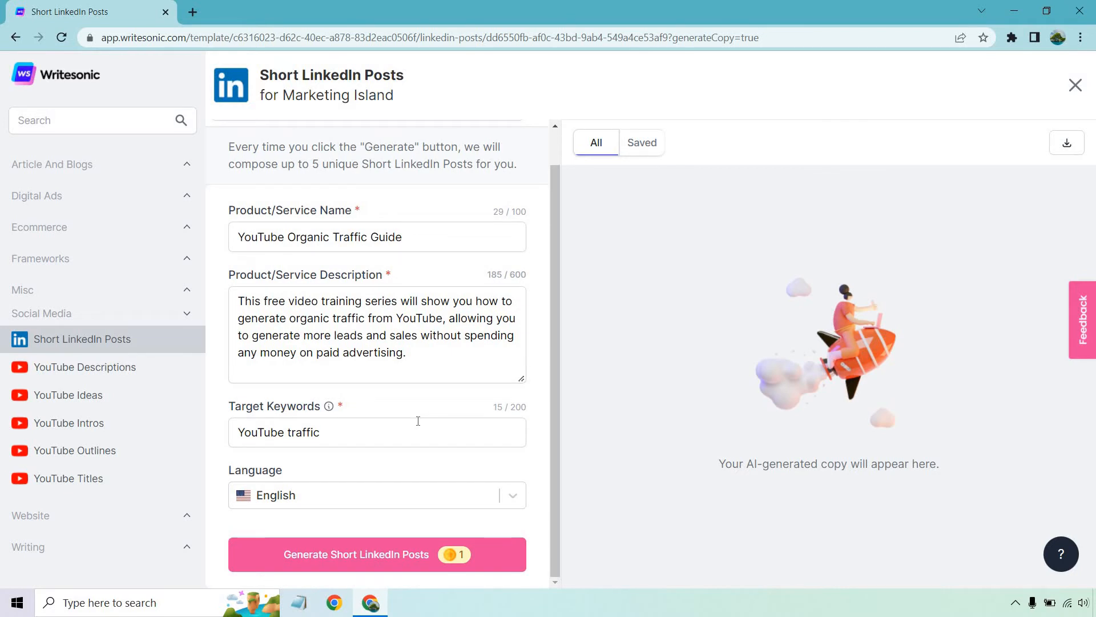
- Generate five LinkedIn posts promoting the free YouTube Organic Traffic Guide
{"action": "left_click", "coordinate": [383, 554]}
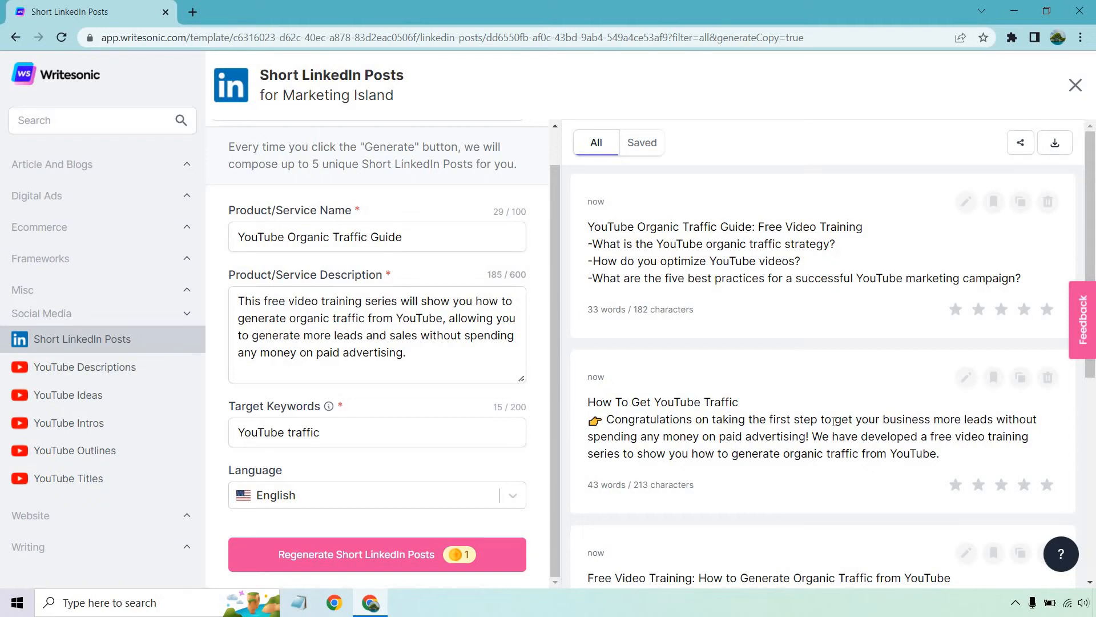
{"action": "scroll", "coordinate": [834, 421], "scroll_direction": "down", "scroll_amount": 1}
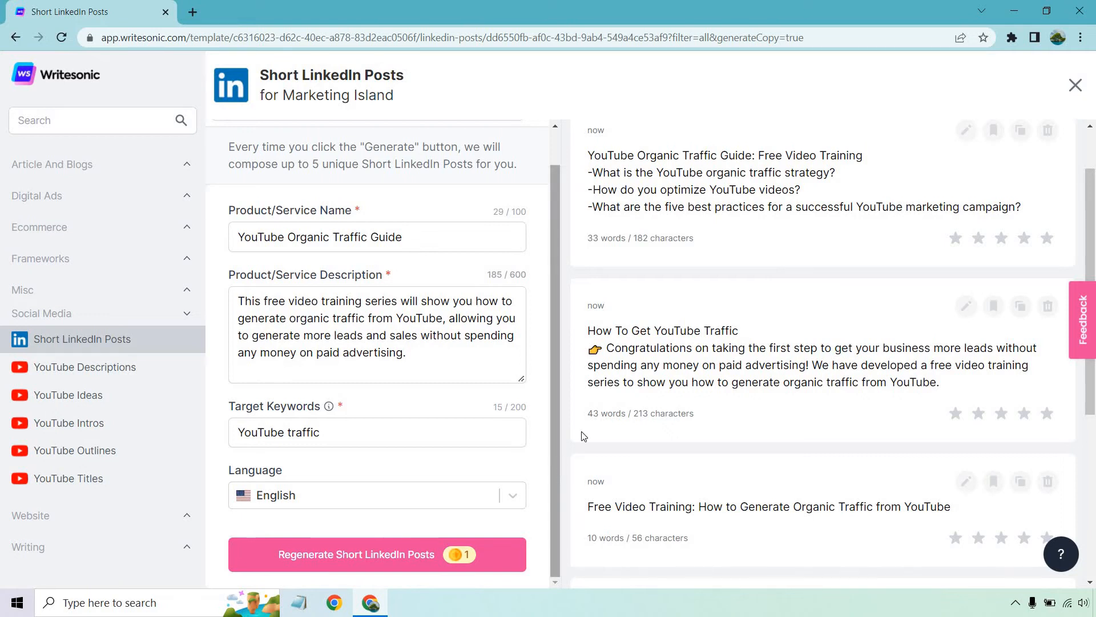
{"action": "scroll", "coordinate": [595, 411], "scroll_direction": "down", "scroll_amount": 2}
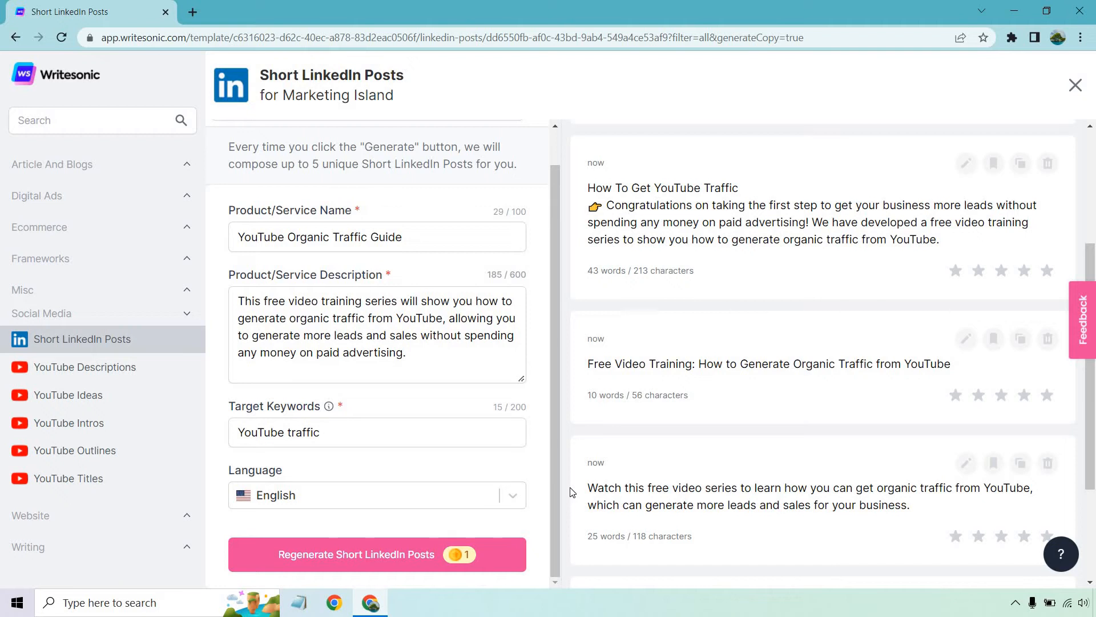
{"action": "scroll", "coordinate": [572, 493], "scroll_direction": "down", "scroll_amount": 3}
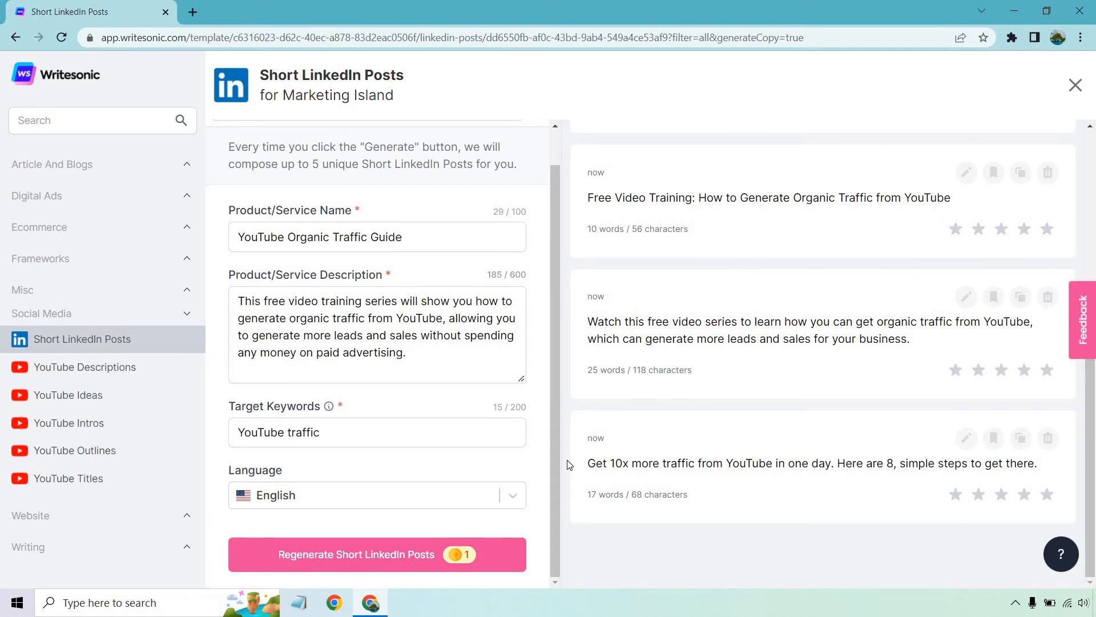
{"action": "scroll", "coordinate": [747, 357], "scroll_direction": "up", "scroll_amount": 5}
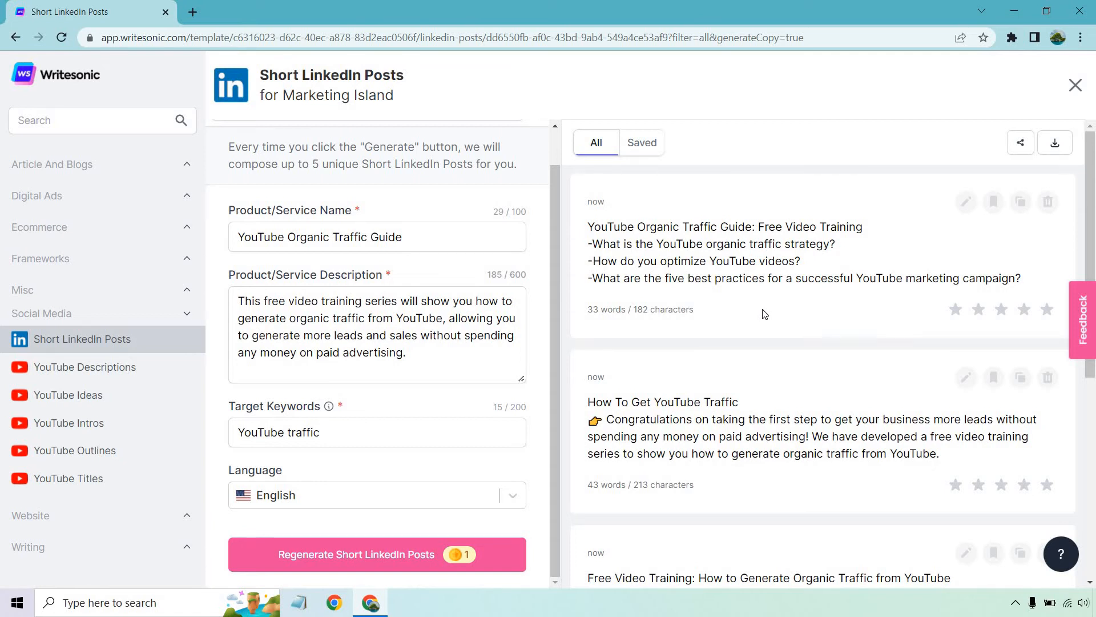
- Regenerate the Short LinkedIn Posts to get a second batch about YouTube organic traffic
{"action": "left_click", "coordinate": [379, 556]}
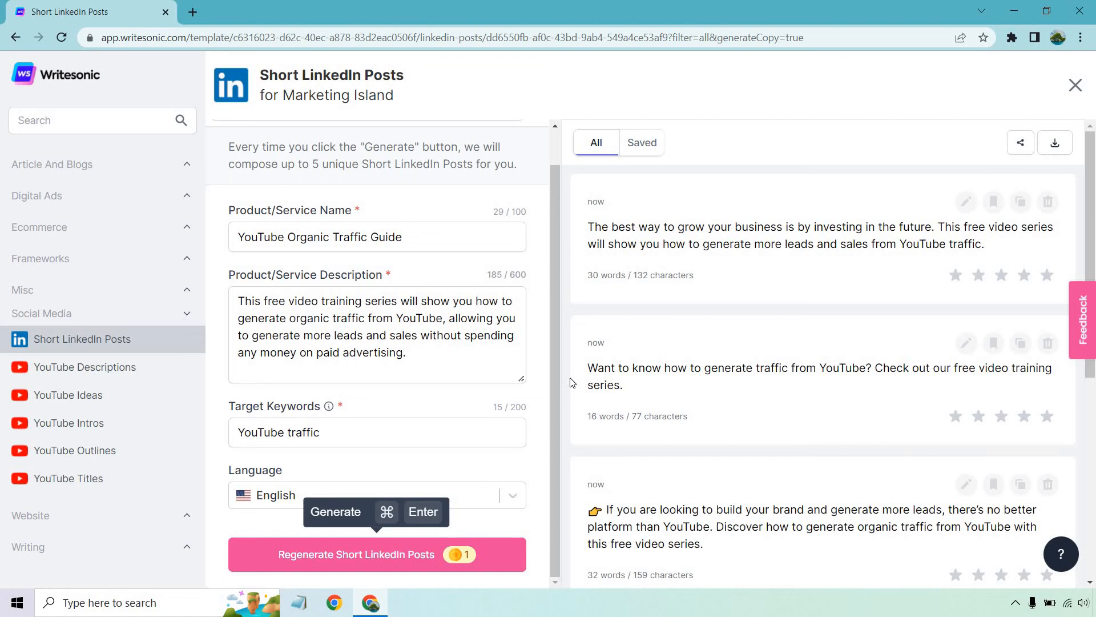
{"action": "scroll", "coordinate": [571, 382], "scroll_direction": "down", "scroll_amount": 2}
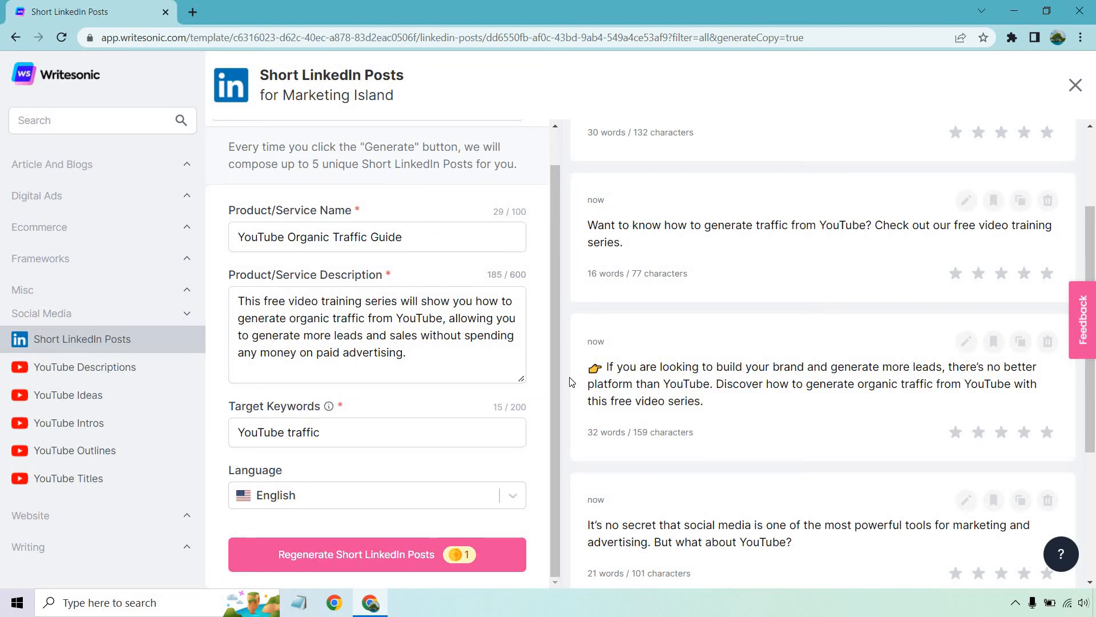
{"action": "scroll", "coordinate": [572, 470], "scroll_direction": "down", "scroll_amount": 1}
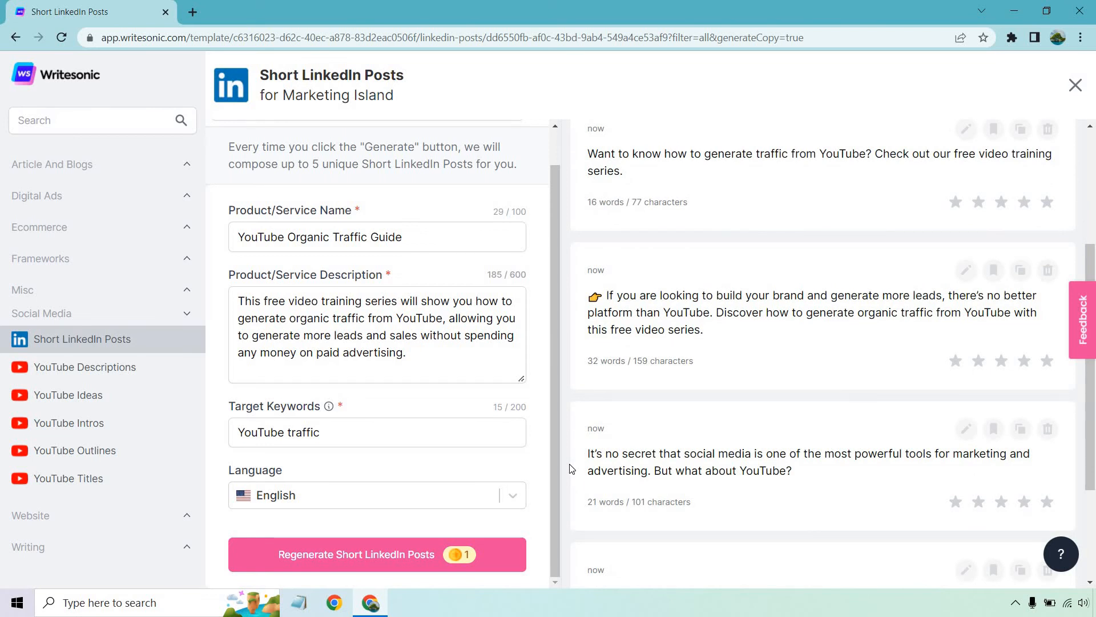
{"action": "scroll", "coordinate": [572, 463], "scroll_direction": "down", "scroll_amount": 2}
{"action": "scroll", "coordinate": [571, 454], "scroll_direction": "down", "scroll_amount": 2}
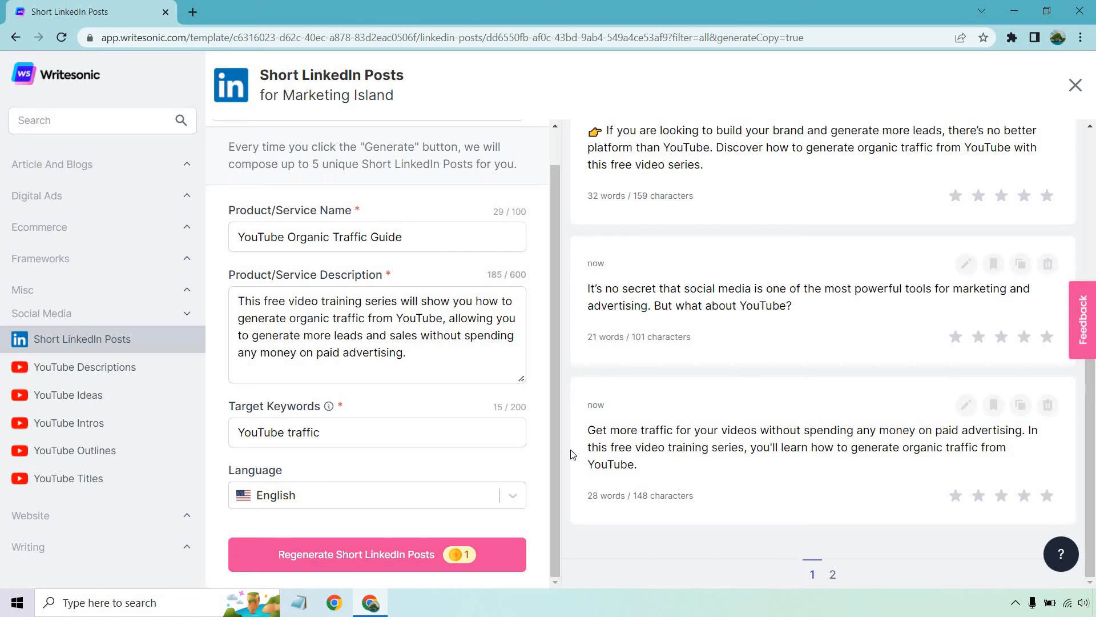
{"action": "scroll", "coordinate": [725, 400], "scroll_direction": "up", "scroll_amount": 5}
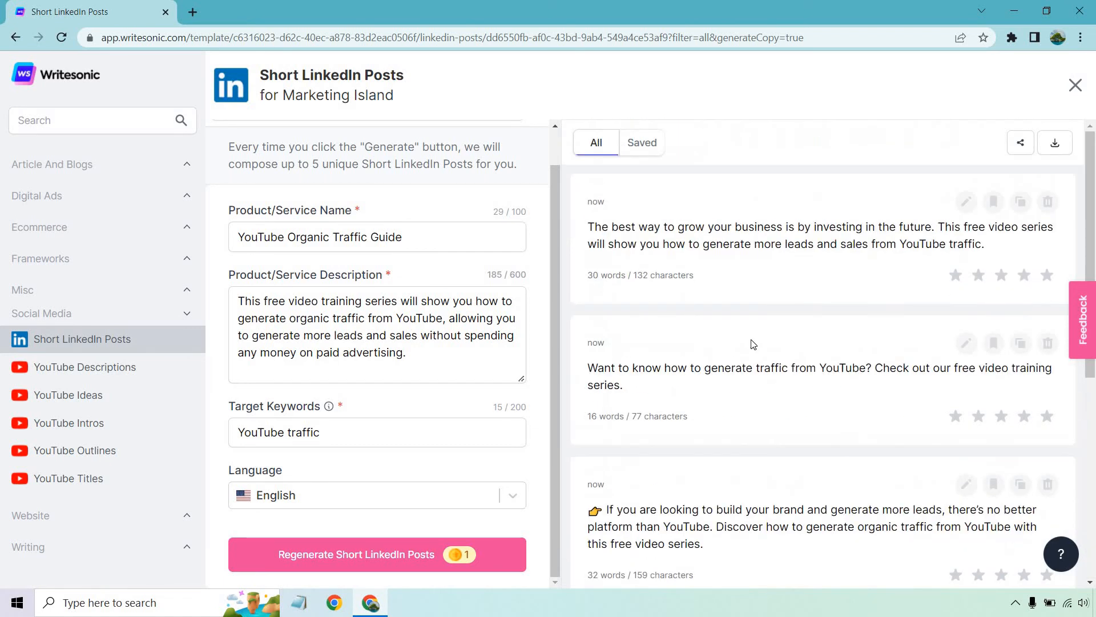